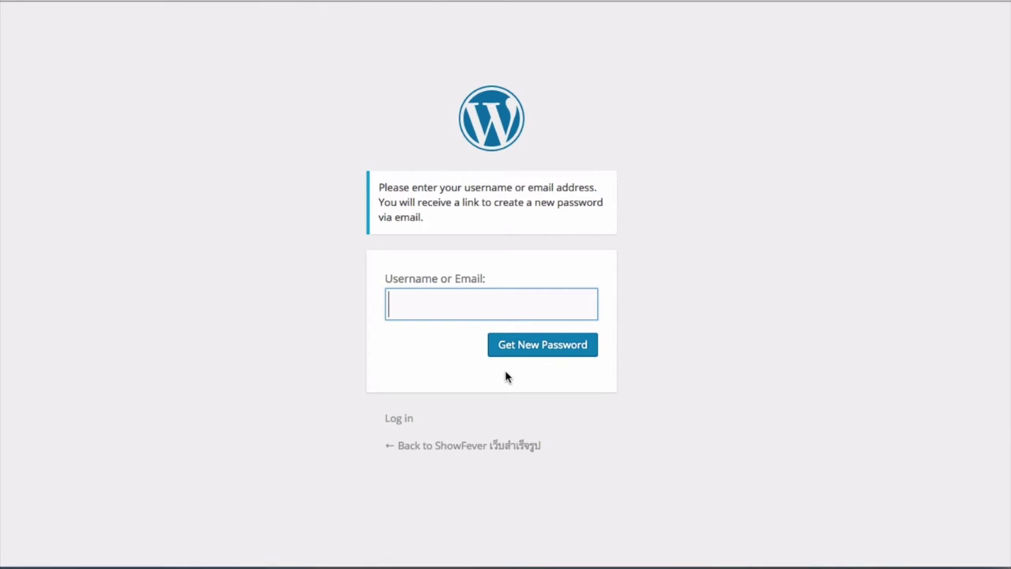
# - Go back from the lost-password form to the ShowFever site homepage
pyautogui.click(464, 446)
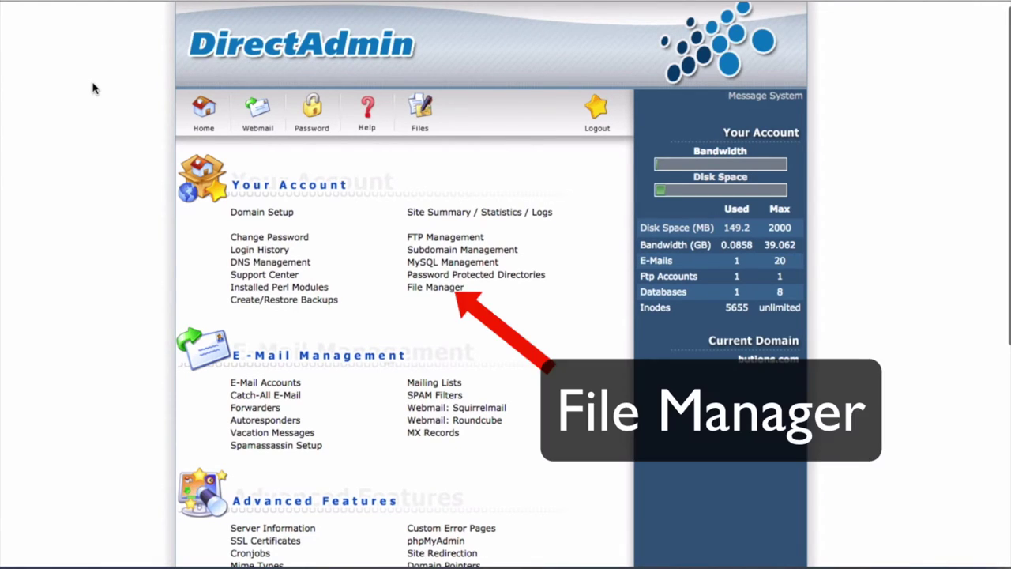
# - Open wp-config.php from the public_html folder in File Manager's editor
pyautogui.click(428, 289)
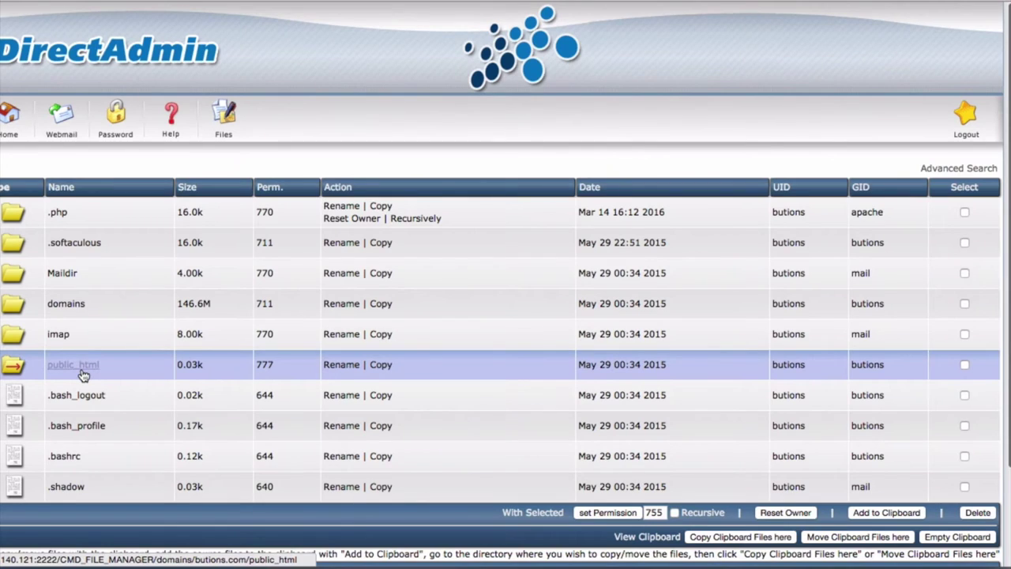
pyautogui.click(82, 374)
pyautogui.scroll(-3, 125, 370)
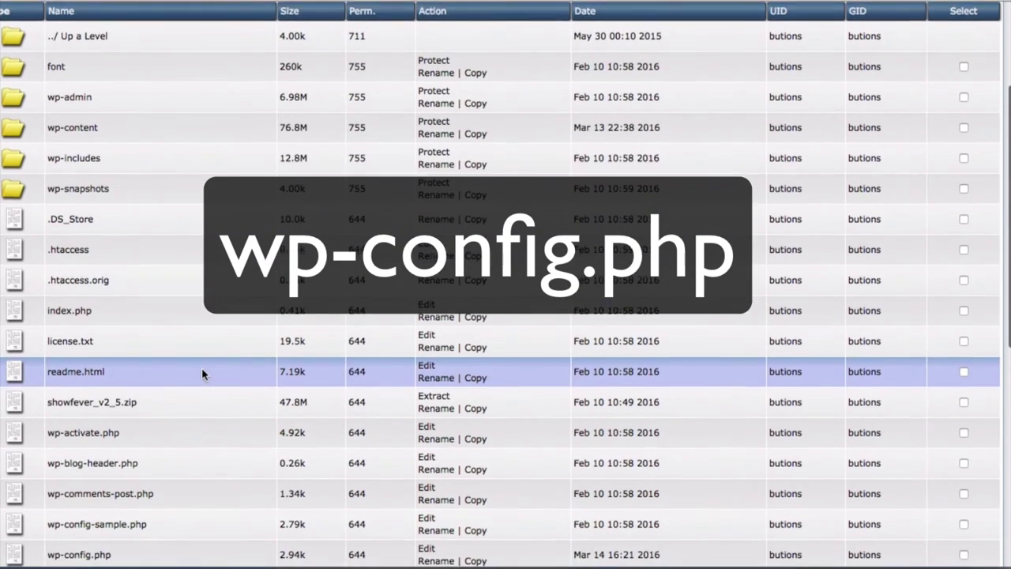
pyautogui.scroll(-3, 201, 370)
pyautogui.scroll(-2, 201, 365)
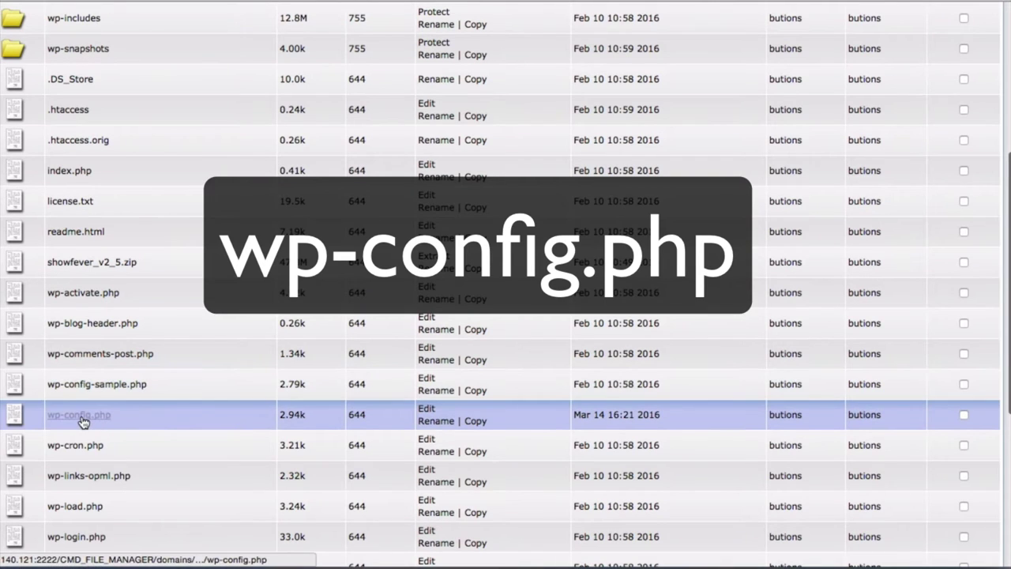
pyautogui.click(427, 410)
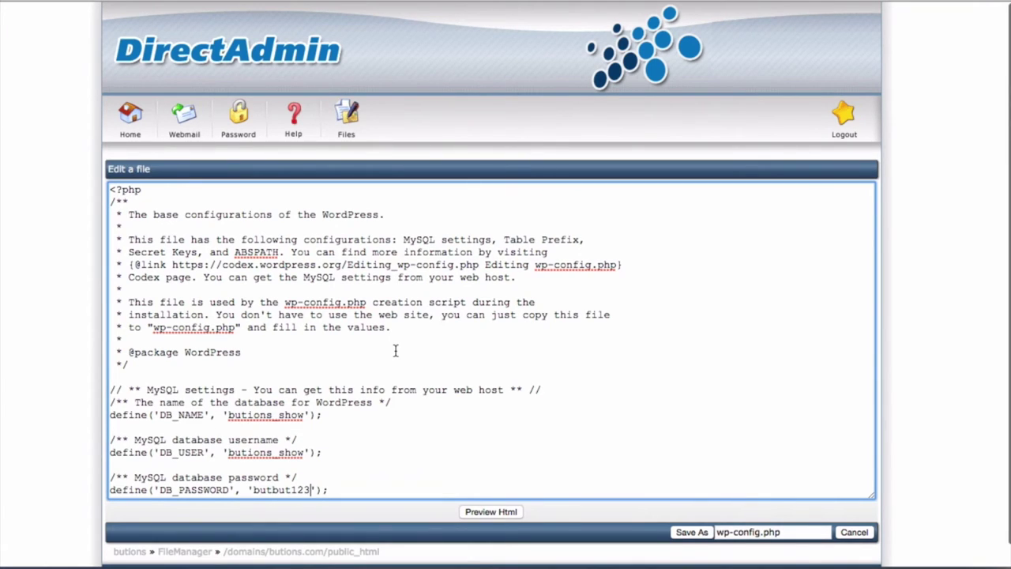
# - Read the DB_USER and DB_PASSWORD values, then return to the control panel home without saving
pyautogui.scroll(-3, 396, 351)
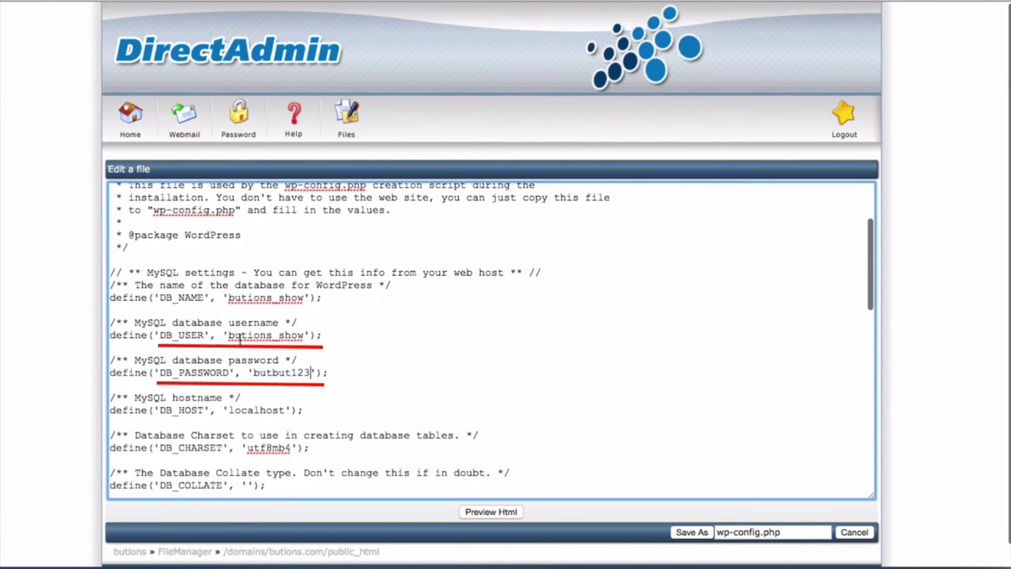
pyautogui.moveTo(229, 336); pyautogui.dragTo(303, 339)
pyautogui.press('super+c')
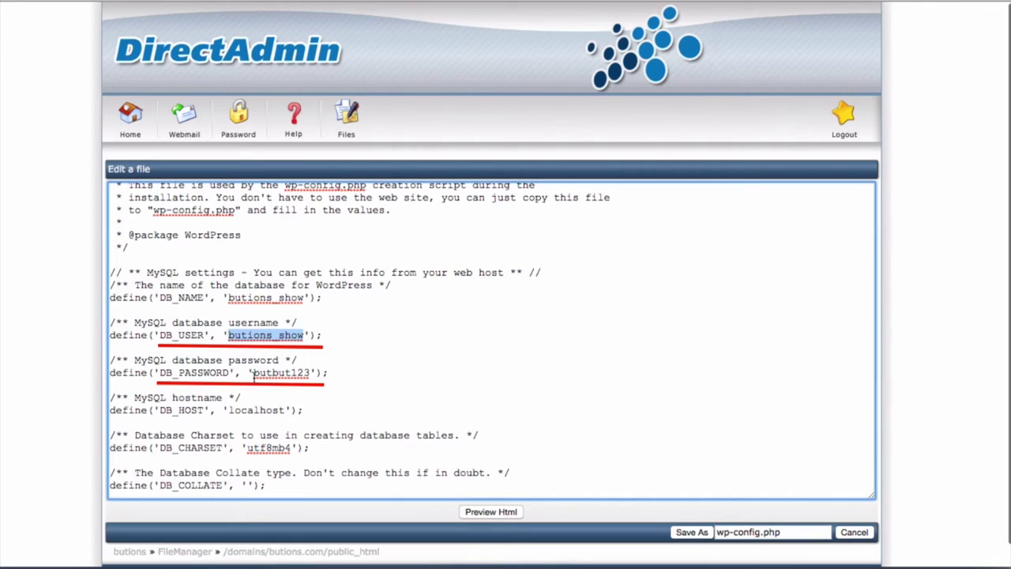
pyautogui.click(254, 373)
pyautogui.moveTo(253, 376); pyautogui.dragTo(311, 371)
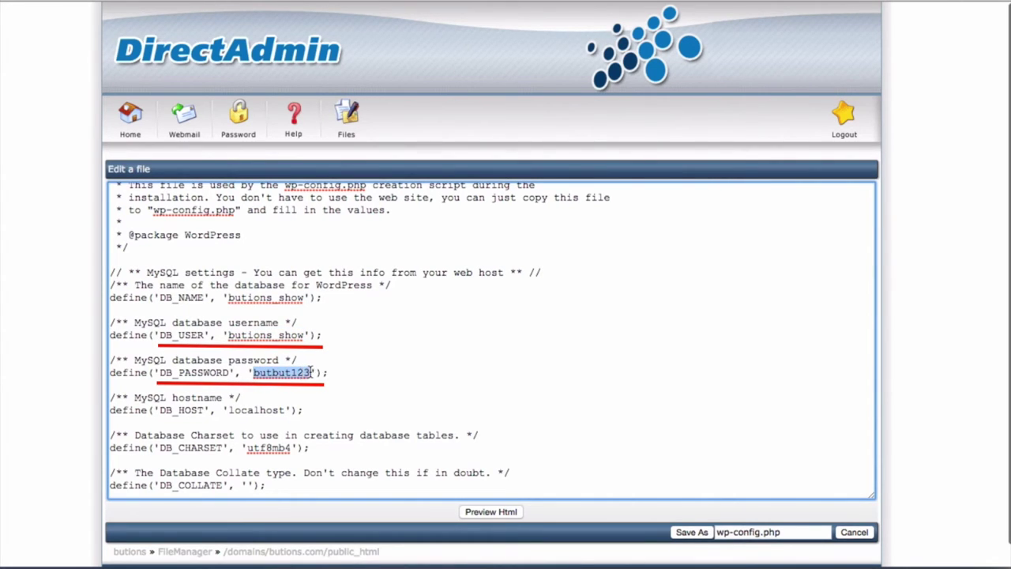
pyautogui.click(399, 370)
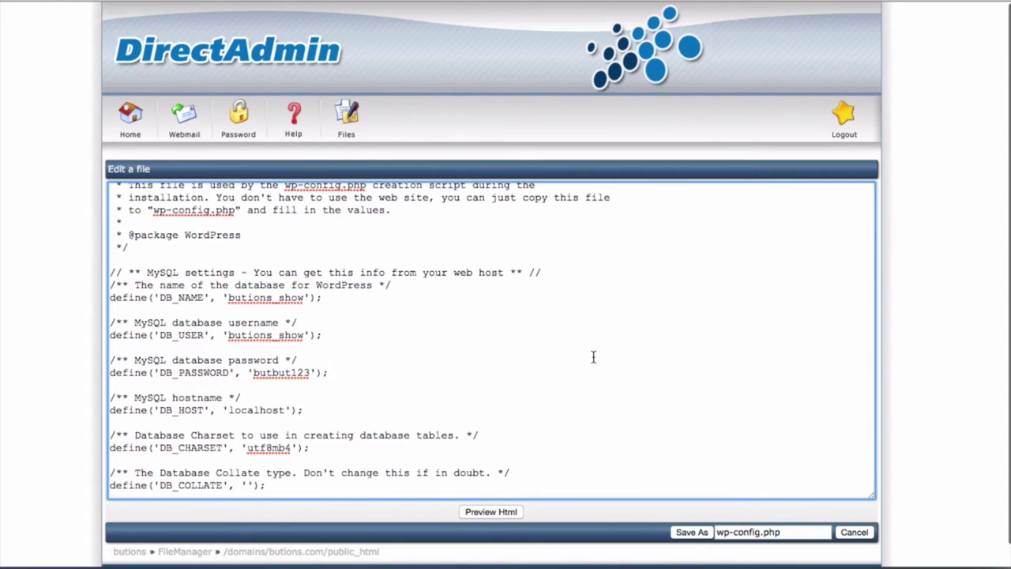
pyautogui.click(105, 119)
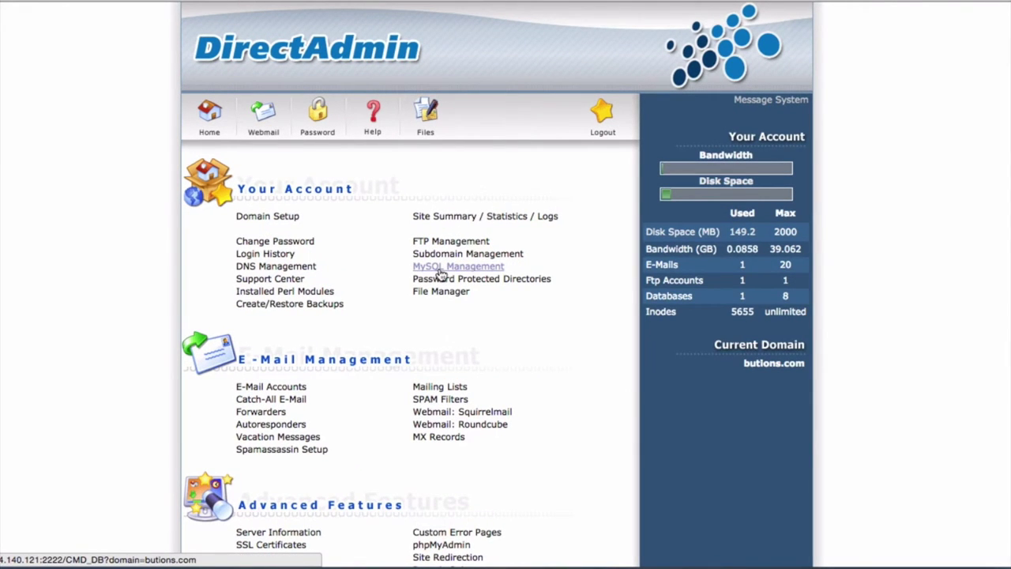
# - From MySQL Management, launch phpMyAdmin for the butions_show database
pyautogui.scroll(-1, 441, 273)
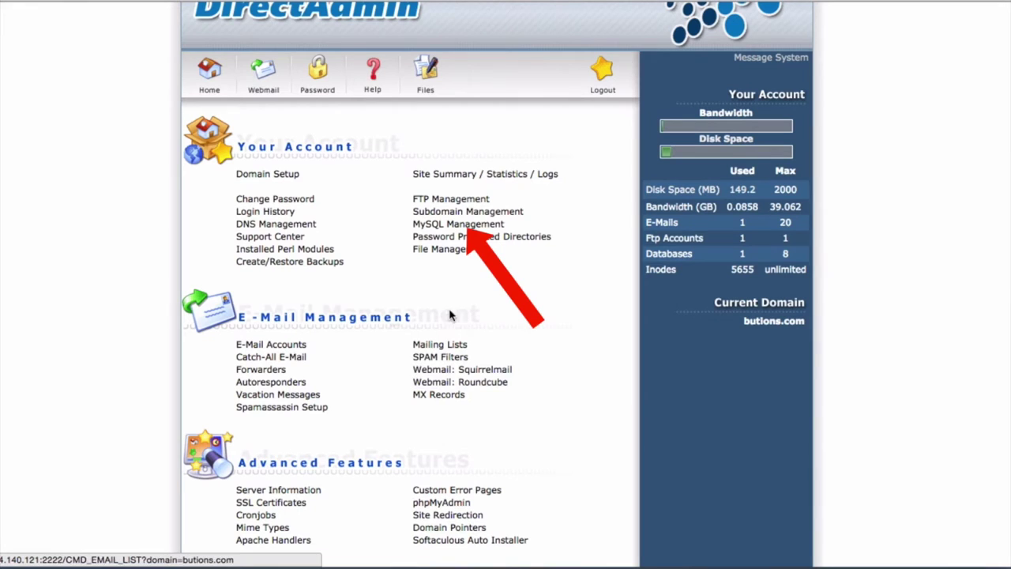
pyautogui.click(435, 224)
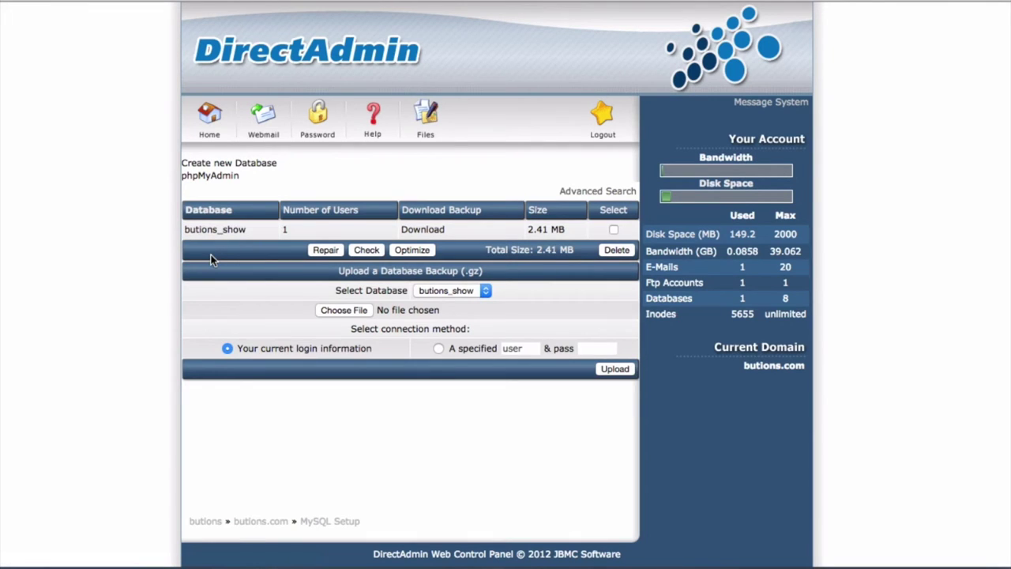
pyautogui.click(210, 177)
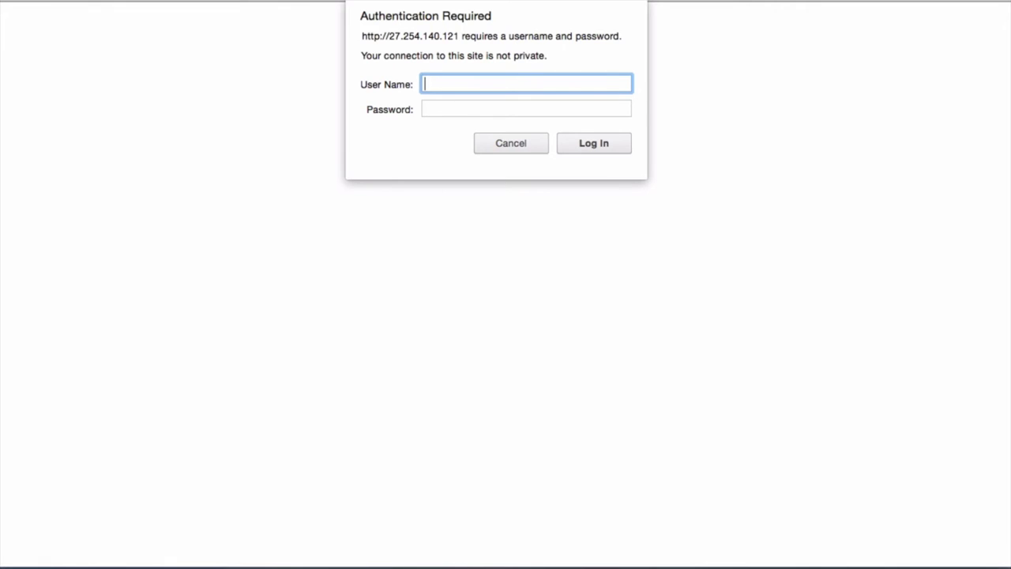
# - Log in to phpMyAdmin with the database username and password from wp-config.php
pyautogui.press('super+v')
pyautogui.press('Tab')
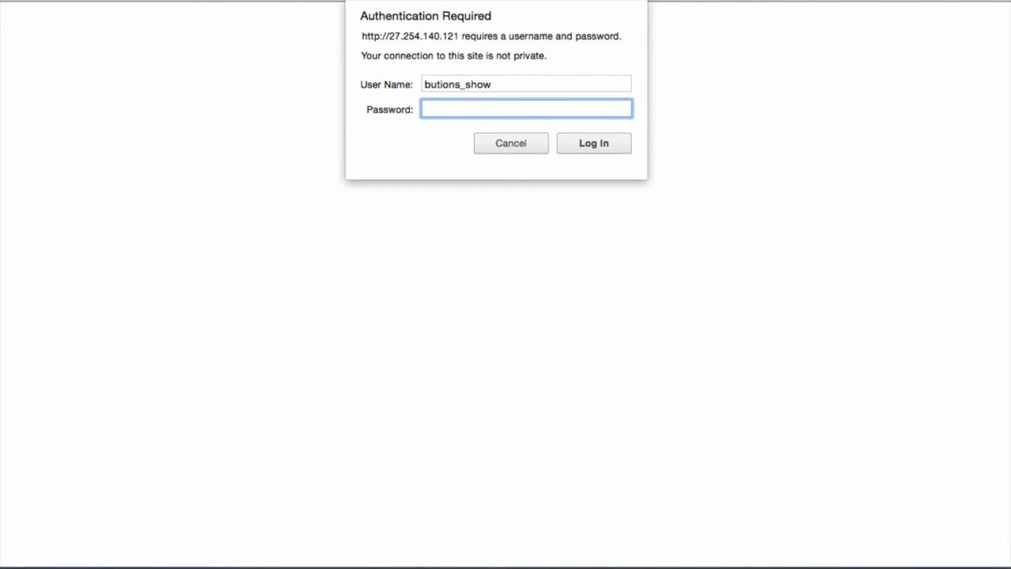
pyautogui.write('••••••••')
pyautogui.press('Return')
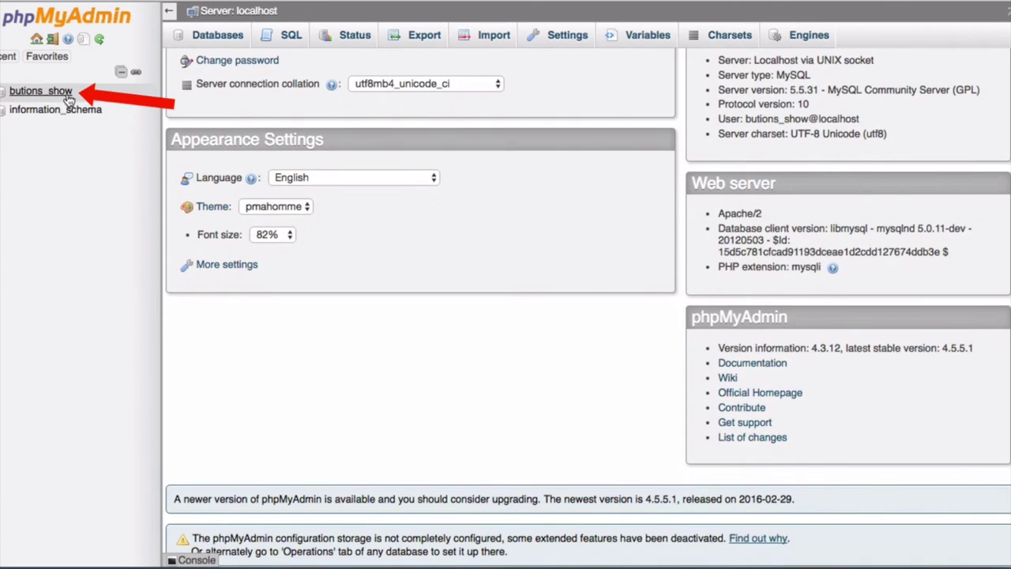
# - Browse the wp_users table rows and edit the admin user's row (ID 1)
pyautogui.click(41, 95)
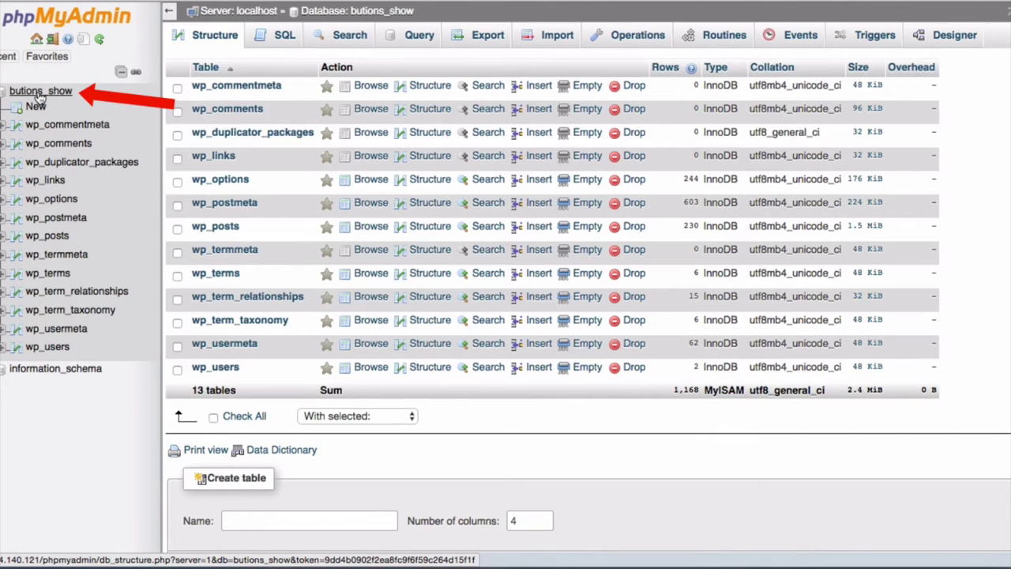
pyautogui.click(56, 354)
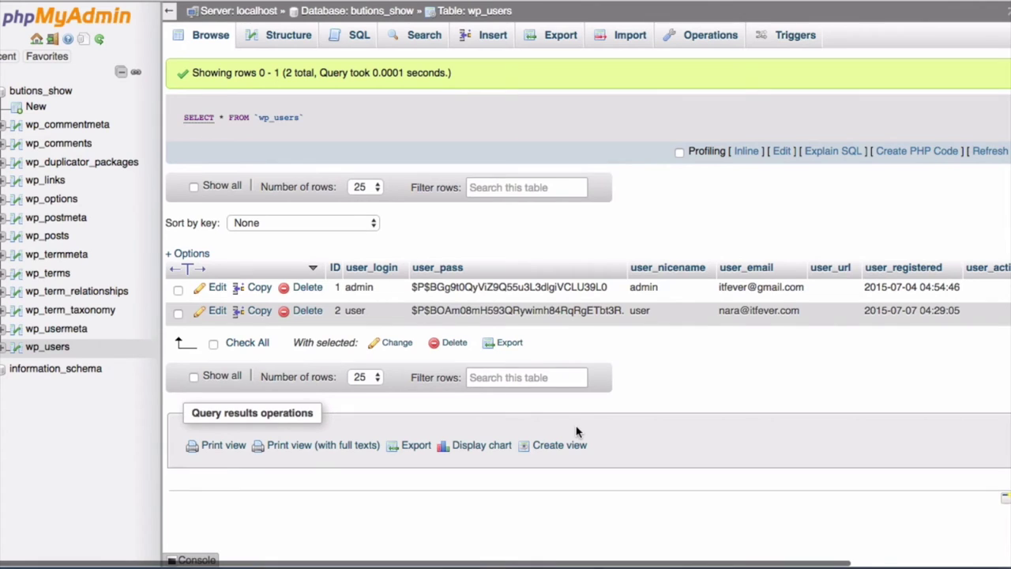
pyautogui.hscroll(2, 601, 415)
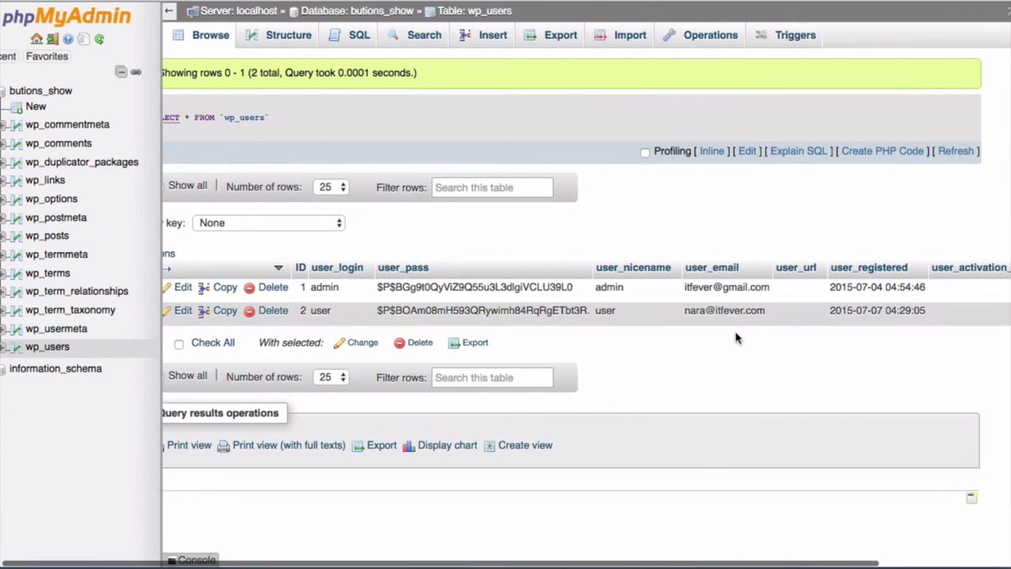
pyautogui.hscroll(-2, 736, 338)
pyautogui.hscroll(-1, 736, 344)
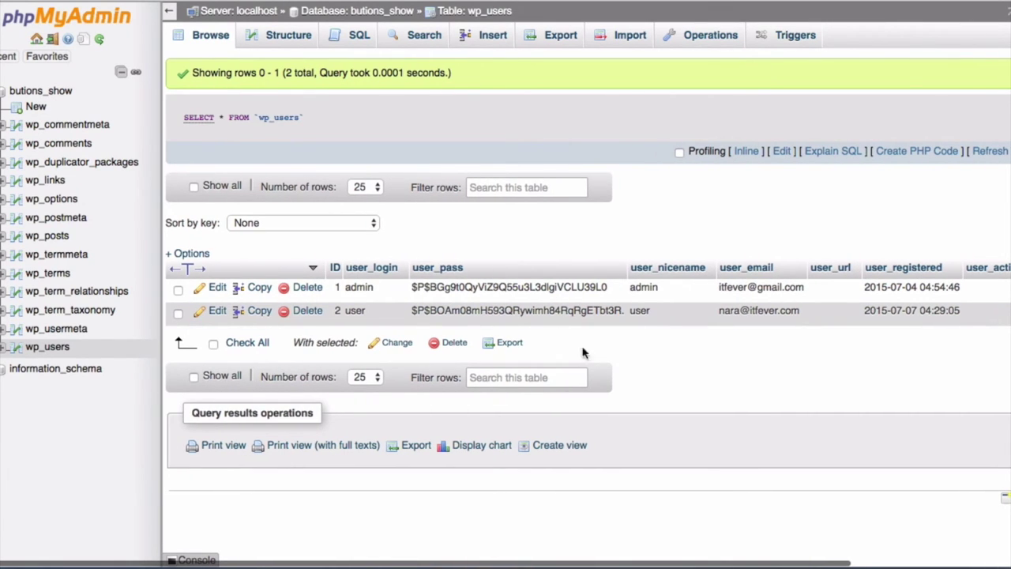
pyautogui.click(215, 288)
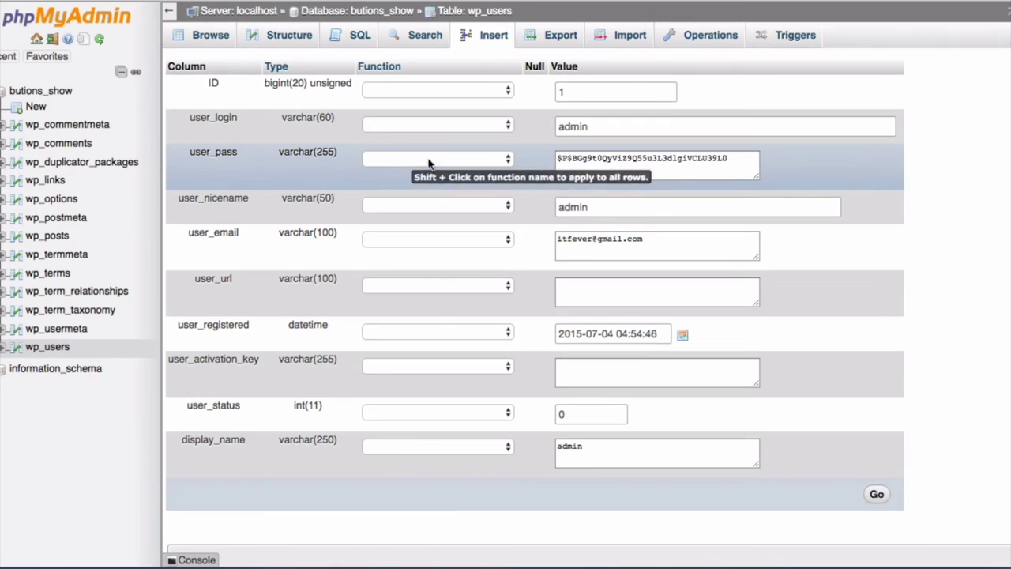
# - Set the admin row's user_pass function to MD5
pyautogui.click(506, 159)
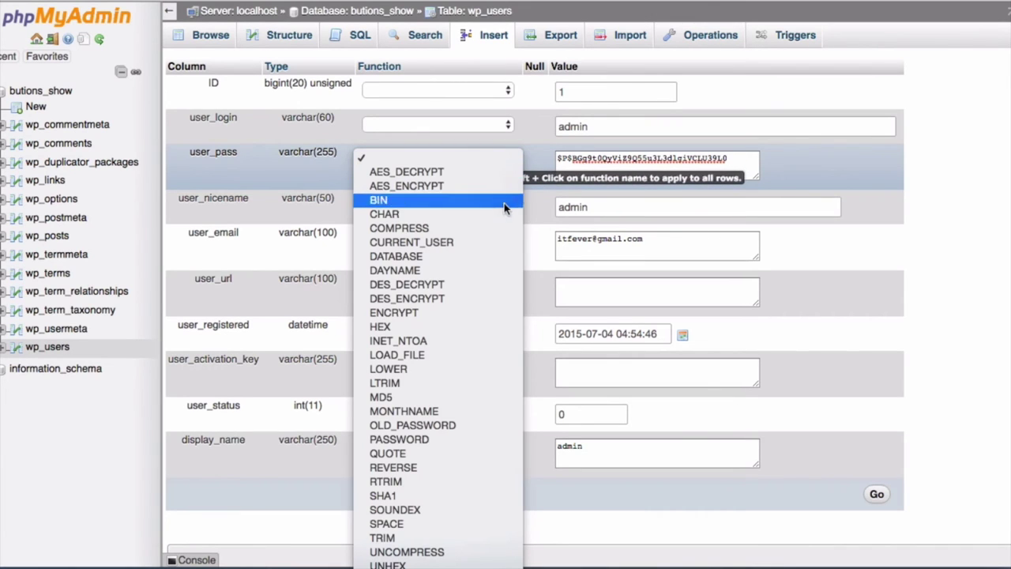
pyautogui.click(486, 398)
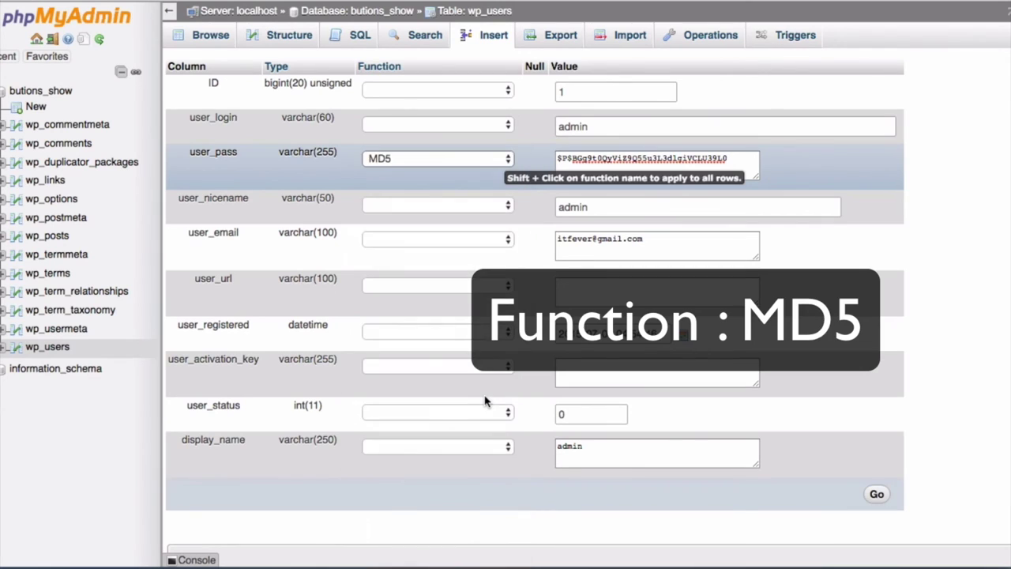
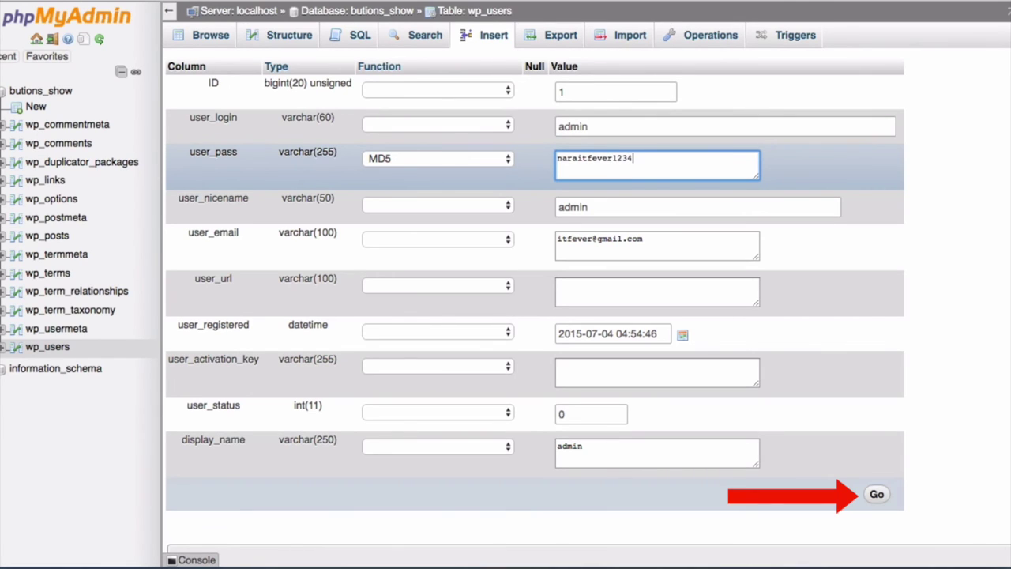
# - Type the new admin password into user_pass with the MD5 function and run the UPDATE
pyautogui.scroll(-1, 534, 301)
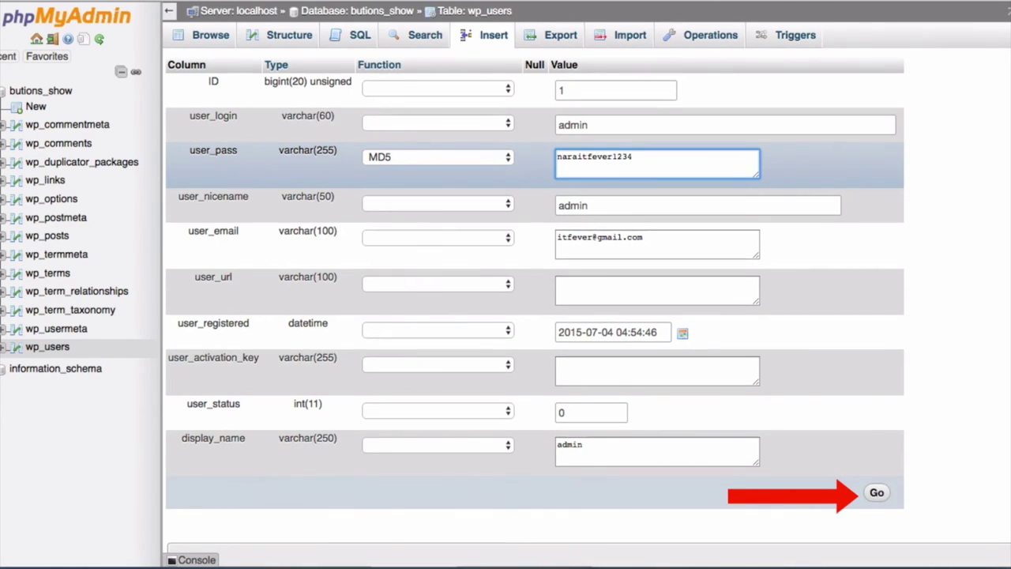
pyautogui.click(877, 494)
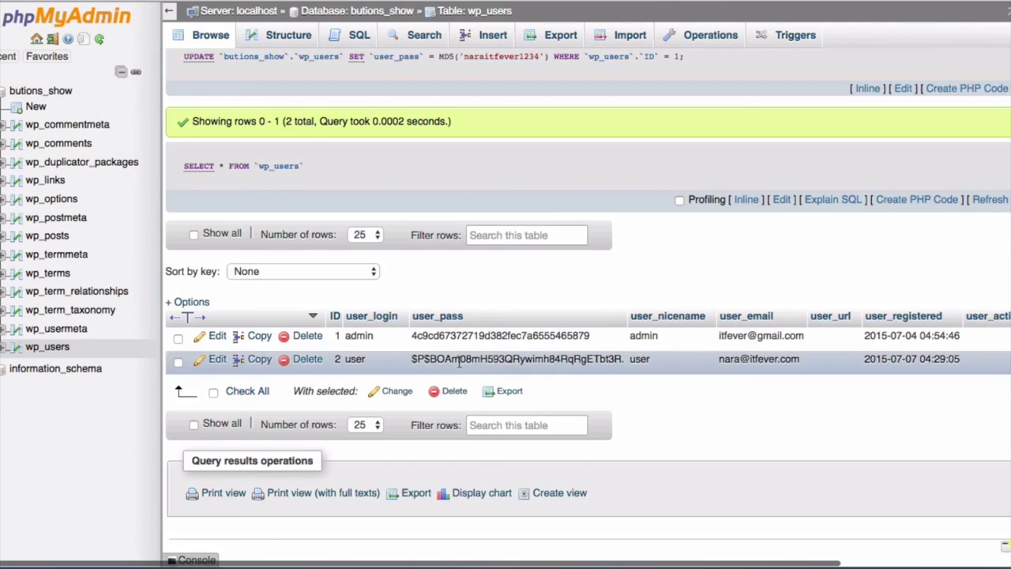
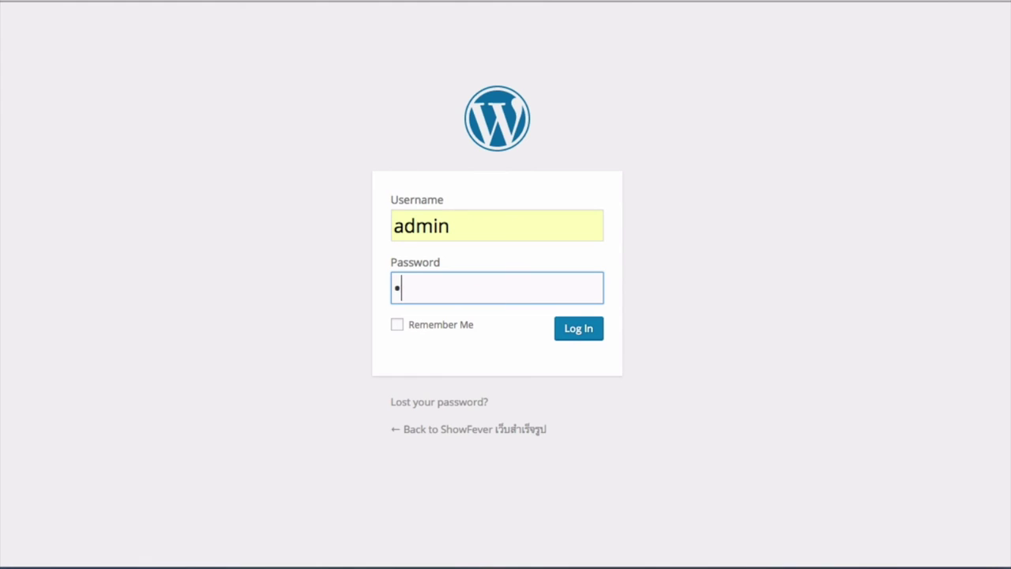
# - Log in with the reset admin password and check that the ShowFever Dashboard loads
pyautogui.write('********')
pyautogui.press('Return')
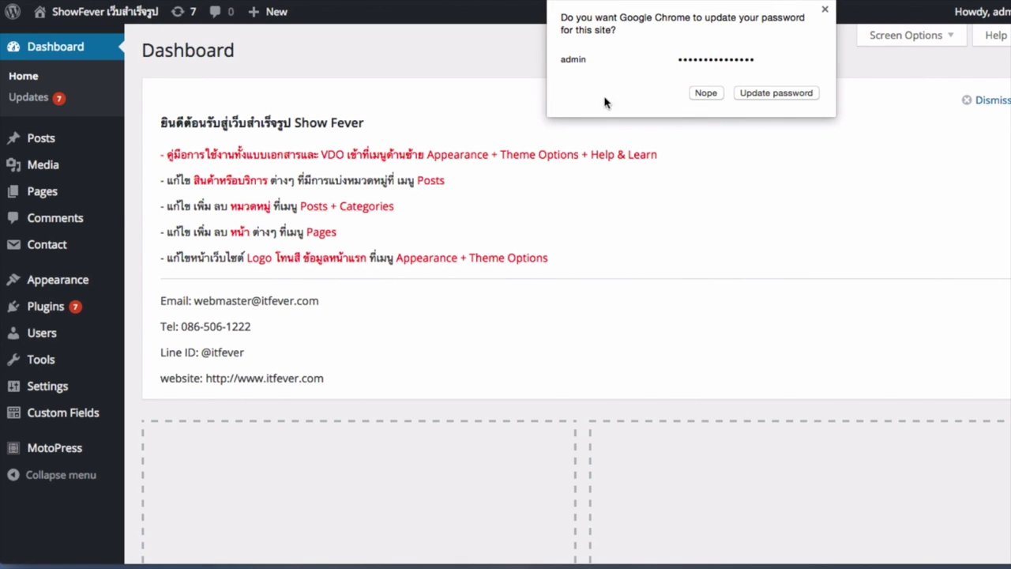
pyautogui.scroll(-2, 711, 257)
pyautogui.scroll(2, 688, 206)
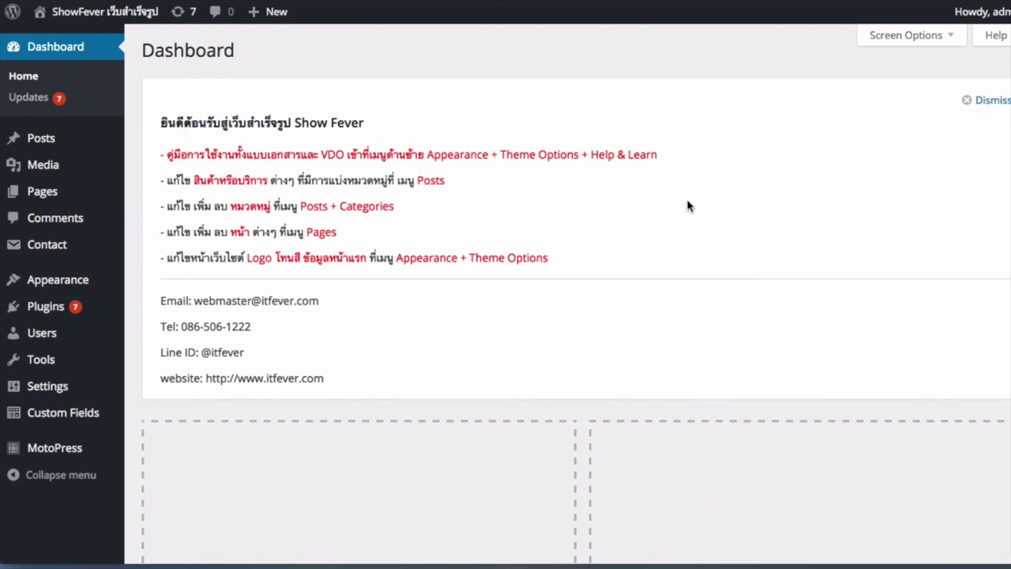